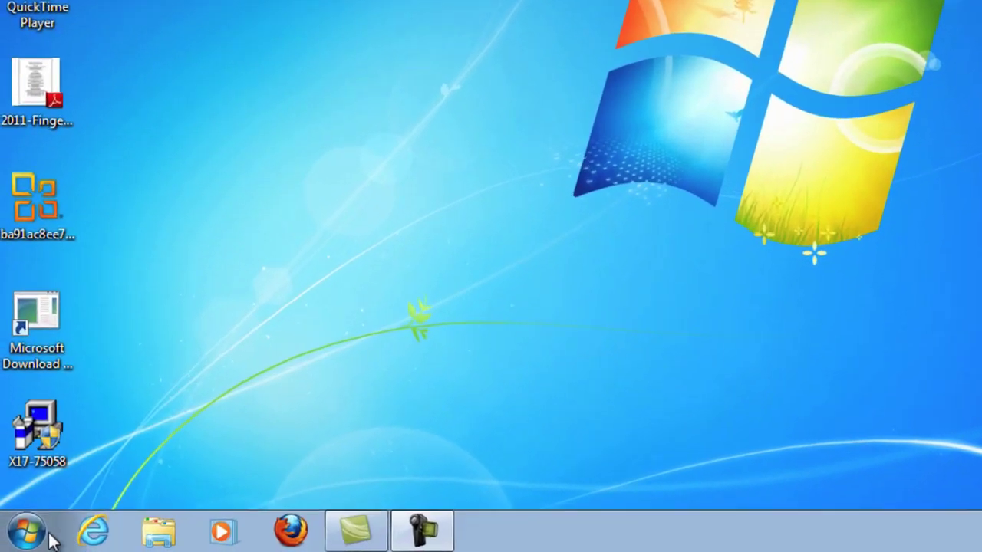
Step: Launch Microsoft Word 2010 from the installed Microsoft Office programs
left_click(25, 539)
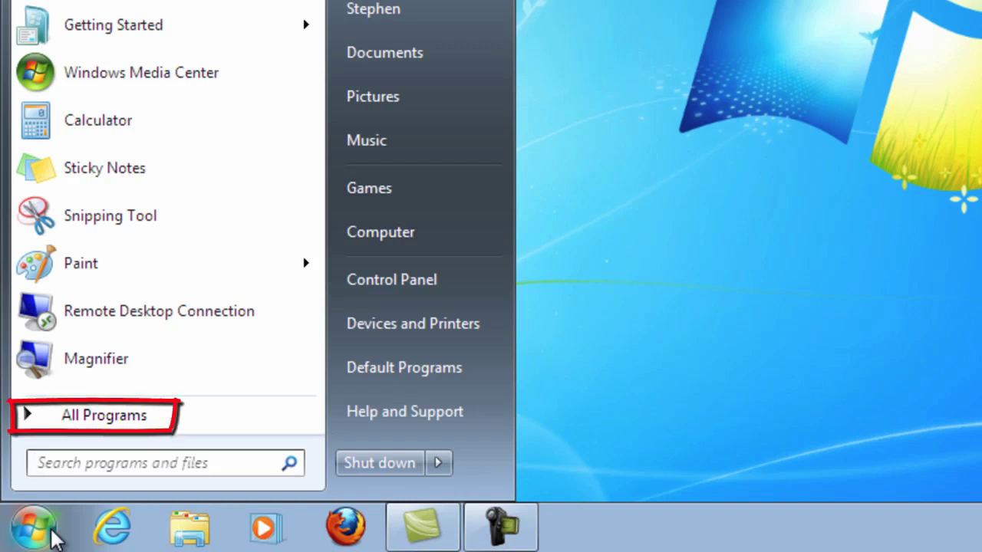
left_click(131, 421)
left_click(102, 331)
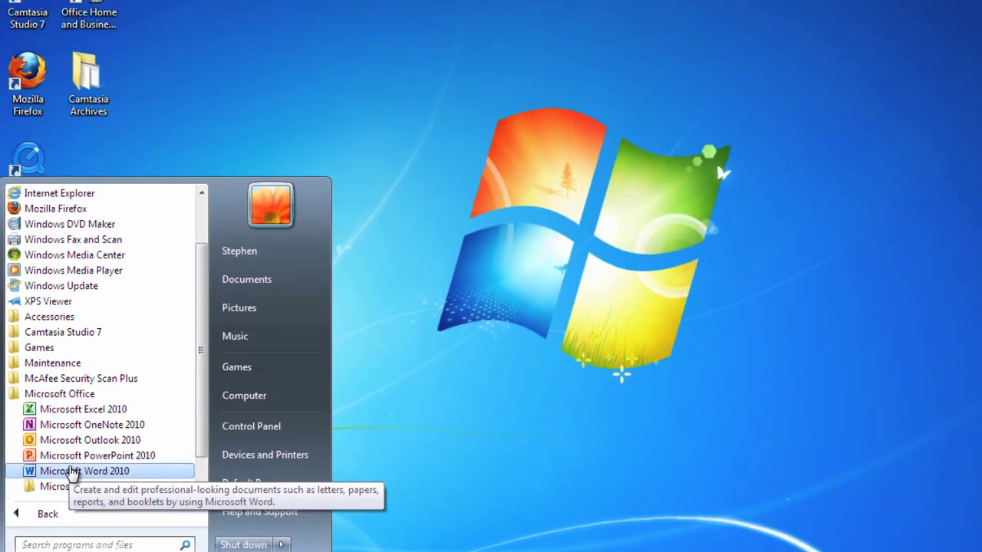
left_click(111, 358)
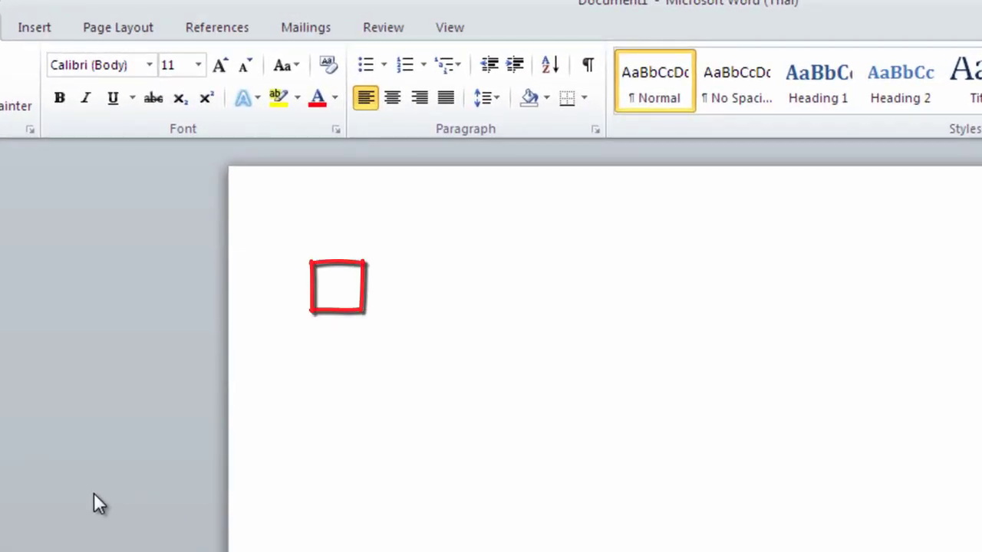
Step: Enter the sample line "This is where our text will go if we begin typing..." in the blank document
type("This")
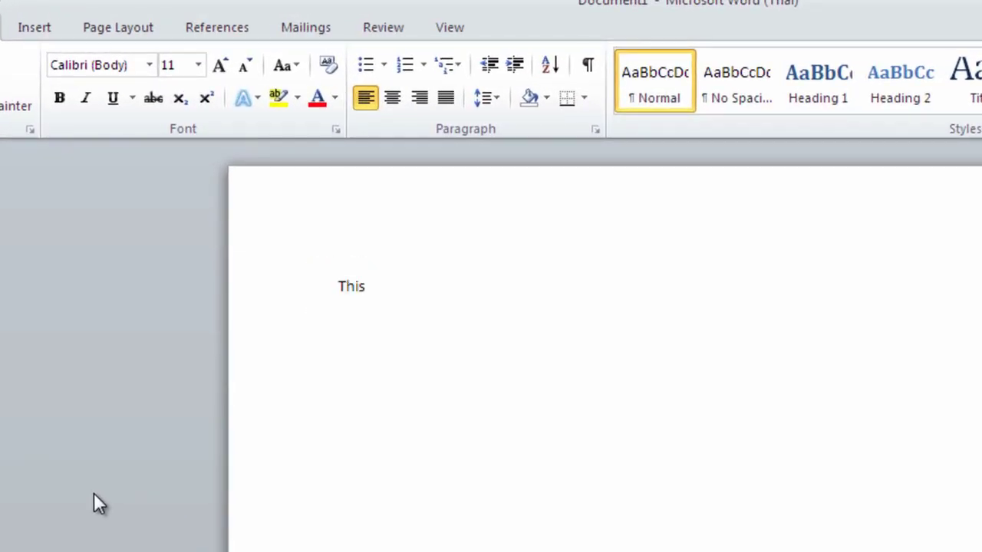
type(" is where our text will go if we begin typing...")
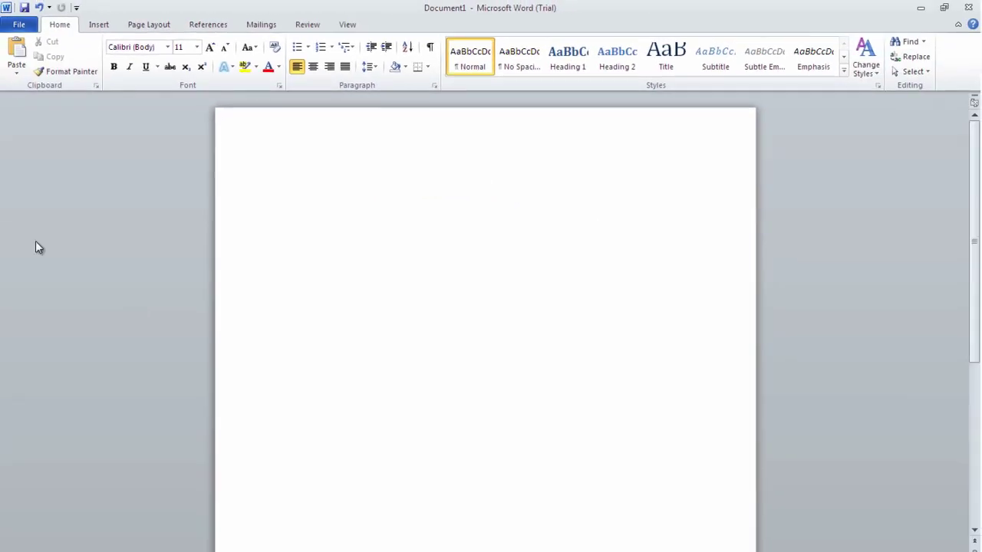
Step: Enter the story title "The Horse and the Dog" on the first line of the blank document
type("The Horse and the Dog")
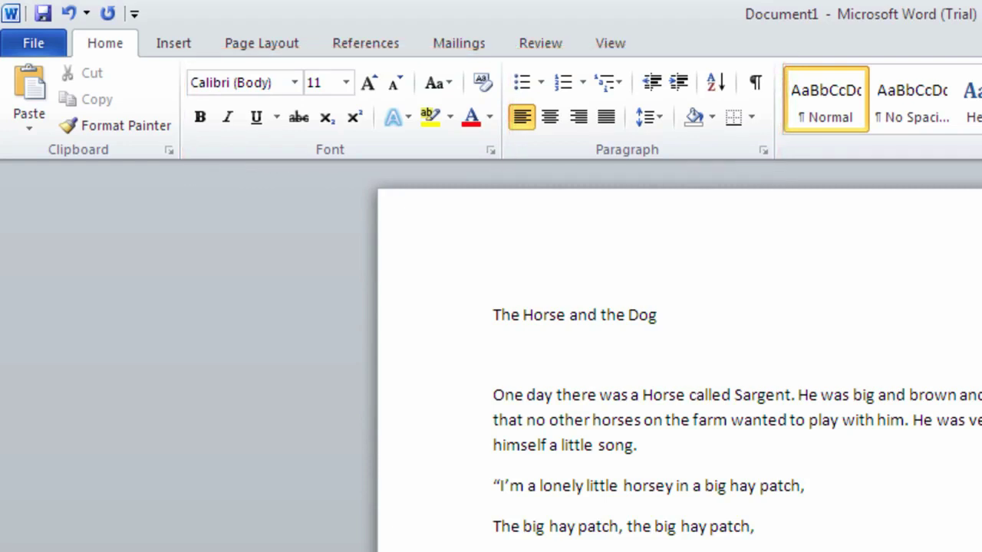
left_click(178, 45)
left_click(233, 43)
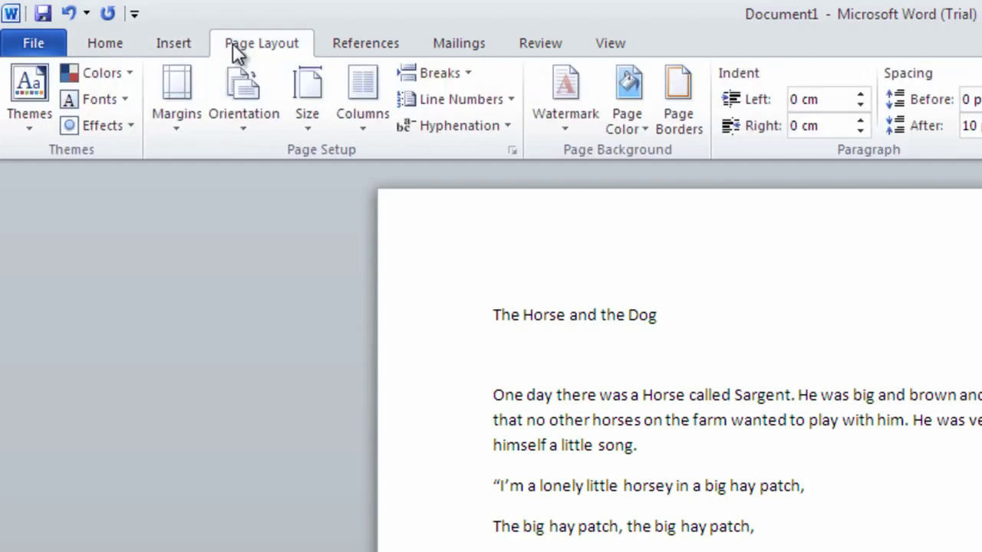
left_click(540, 43)
left_click(588, 44)
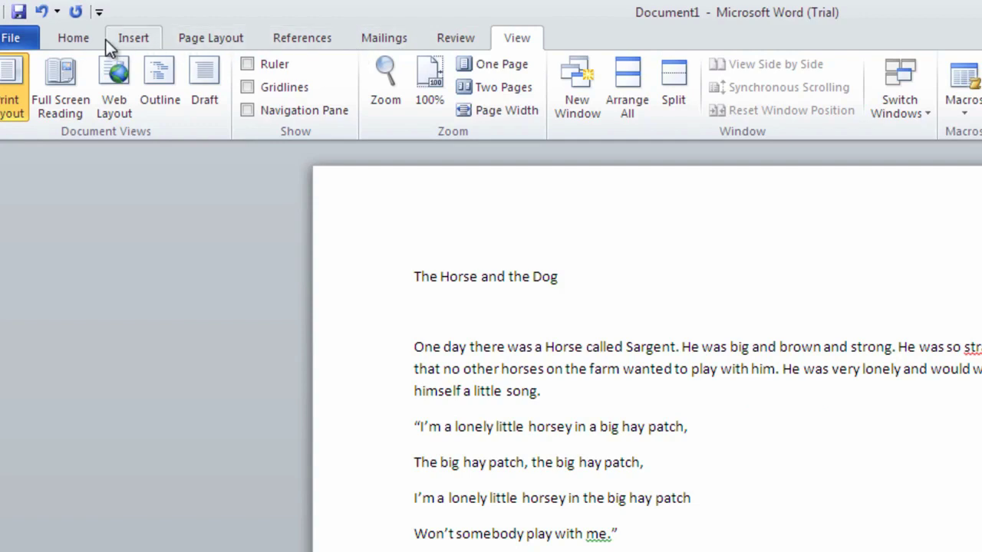
left_click(82, 43)
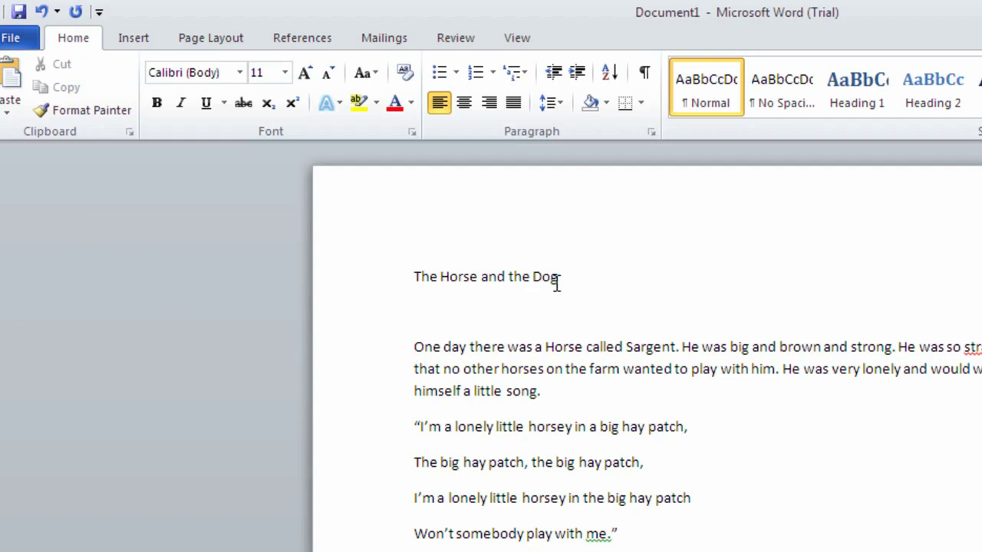
left_click_drag(570, 280, 407, 279)
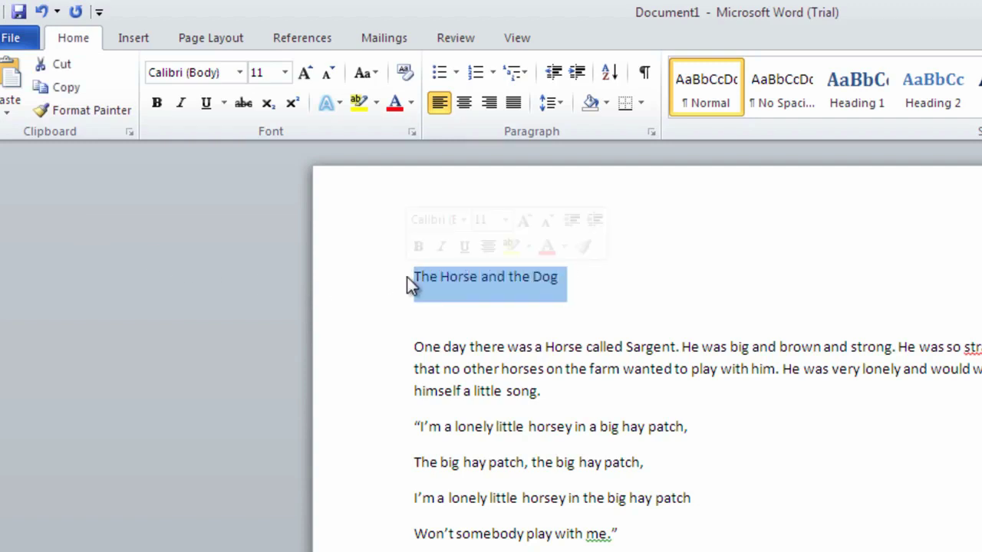
key("Delete")
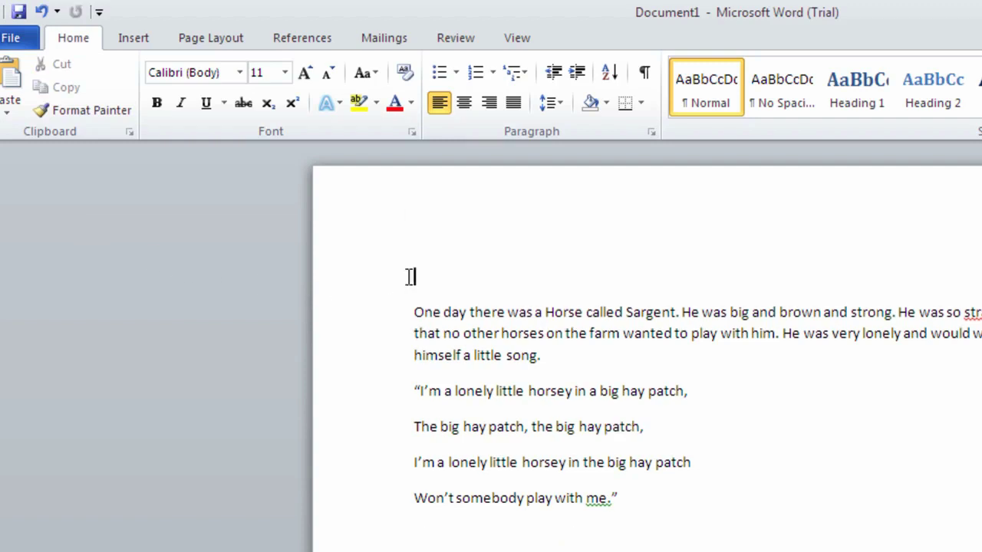
type("THE HORSE AND THE DOG")
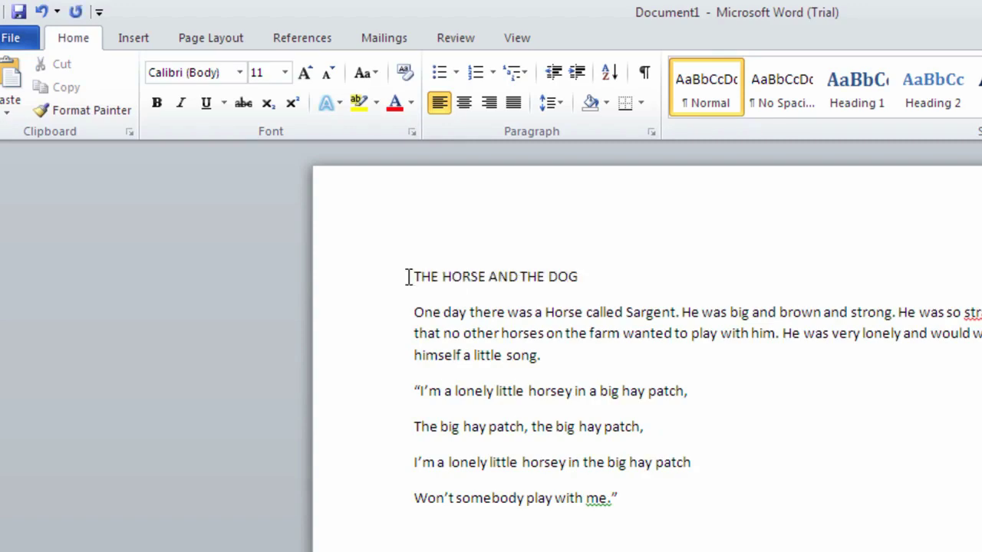
key("ctrl+z")
key("ctrl+z")
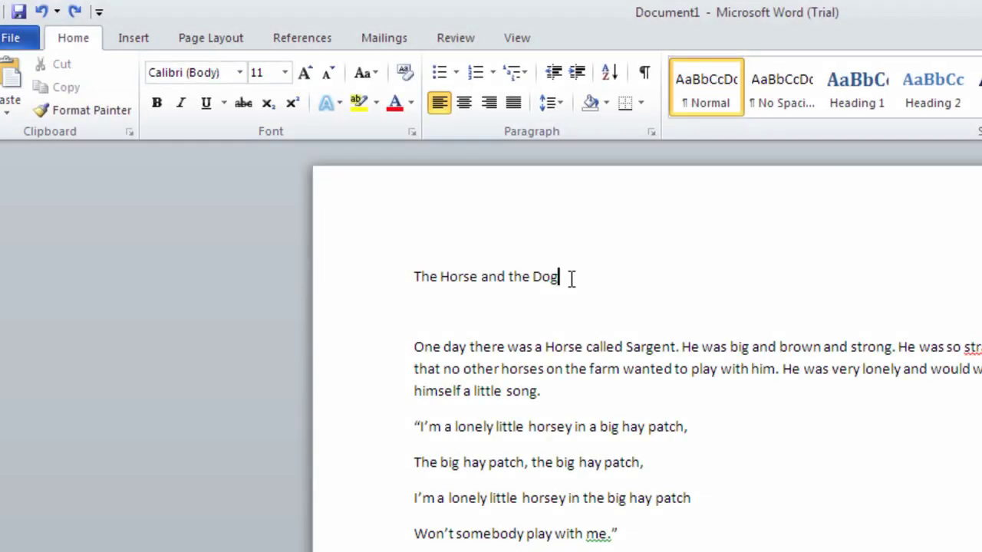
Step: Apply the All caps font effect to the title "The Horse and the Dog"
left_click_drag(569, 278, 418, 282)
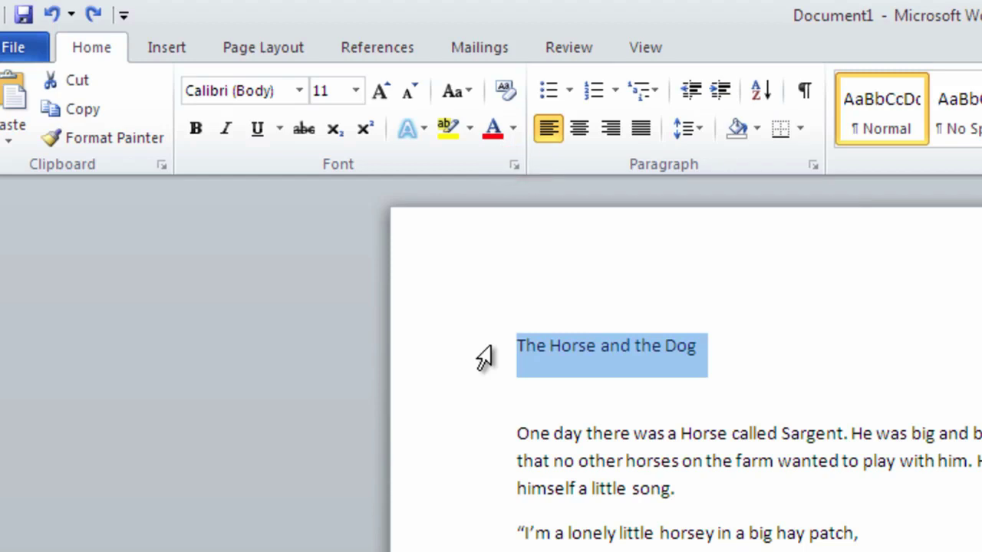
left_click(515, 166)
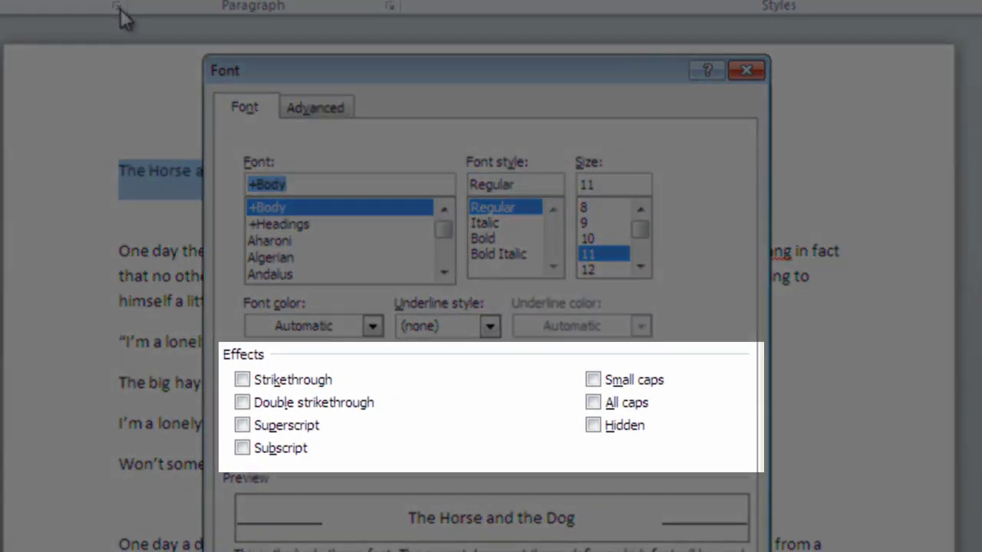
left_click(592, 400)
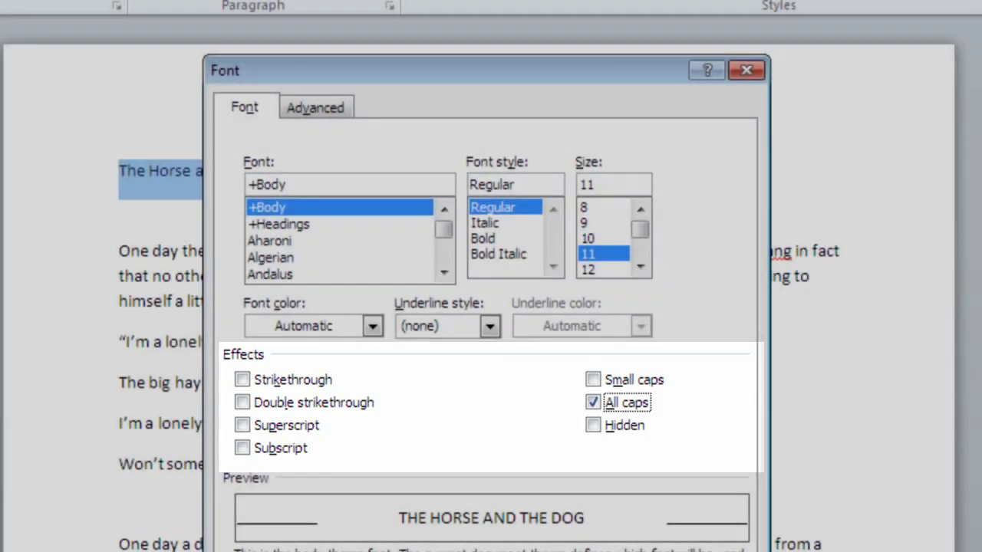
key("Return")
left_click(561, 526)
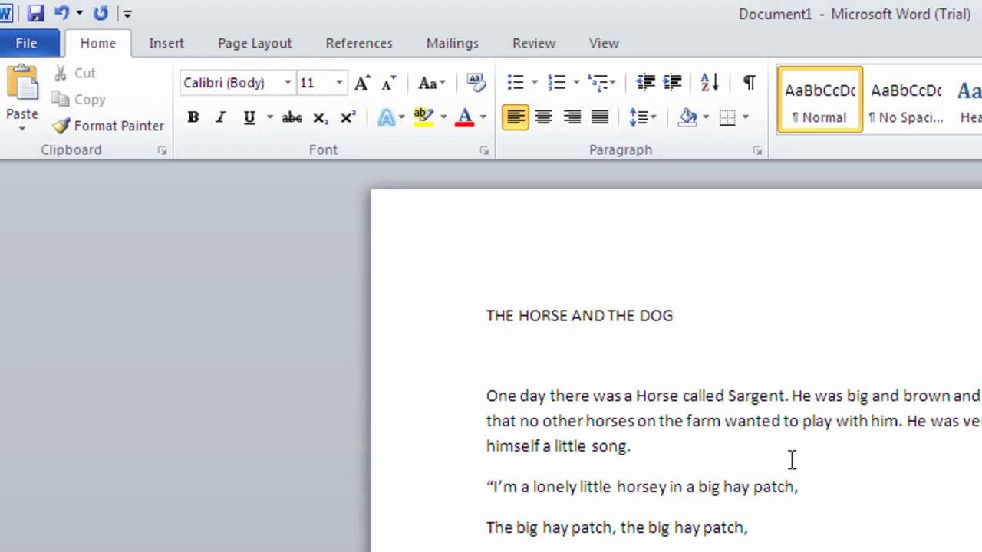
Step: Make the story title bold and set its font size to 20
left_click_drag(693, 315, 497, 316)
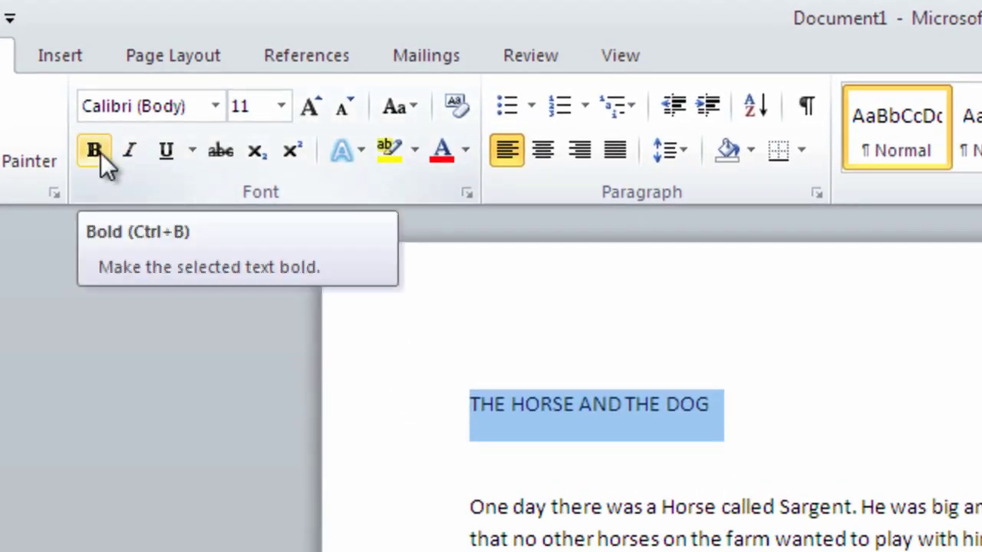
left_click(101, 153)
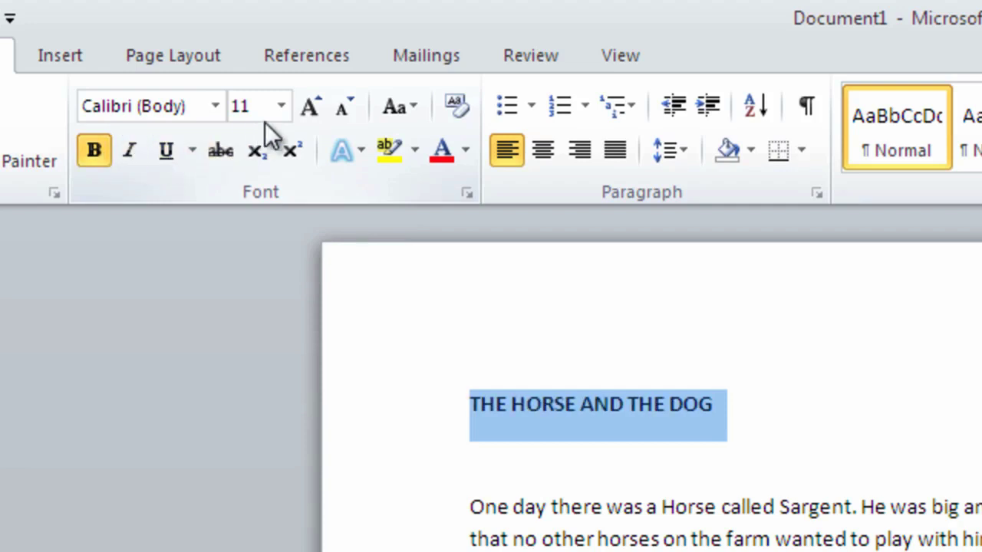
left_click(282, 108)
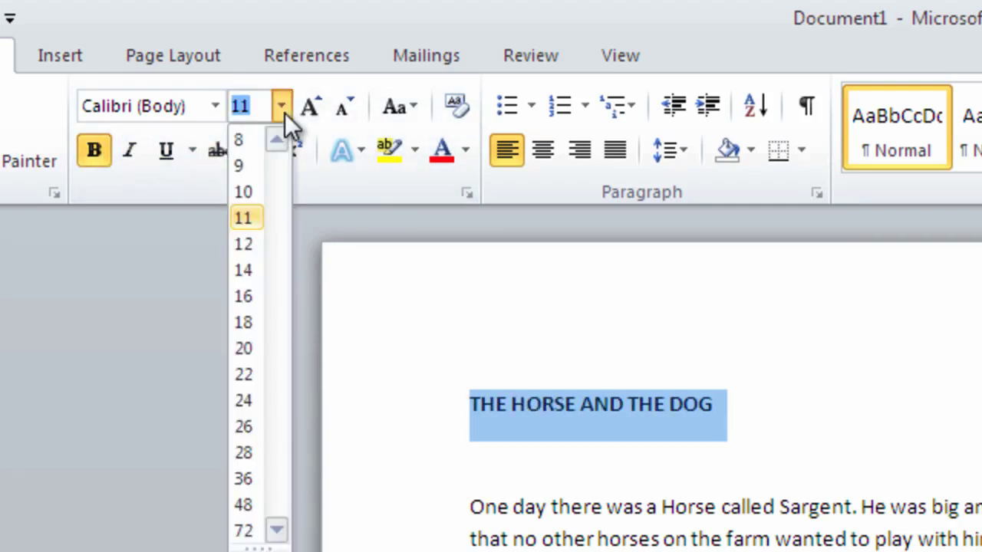
left_click(244, 350)
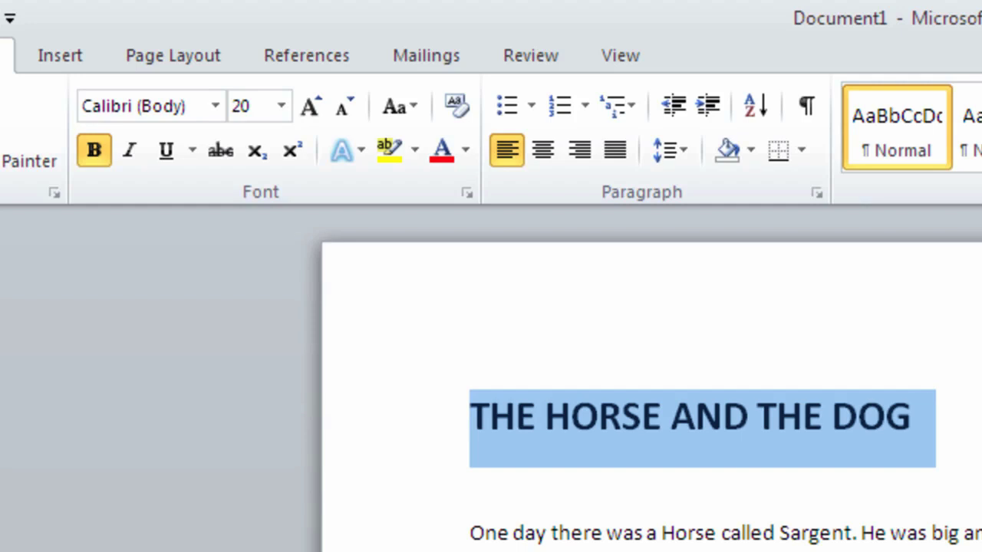
Step: Change the title's font color to a medium blue theme color, and deselect the title
left_click(467, 155)
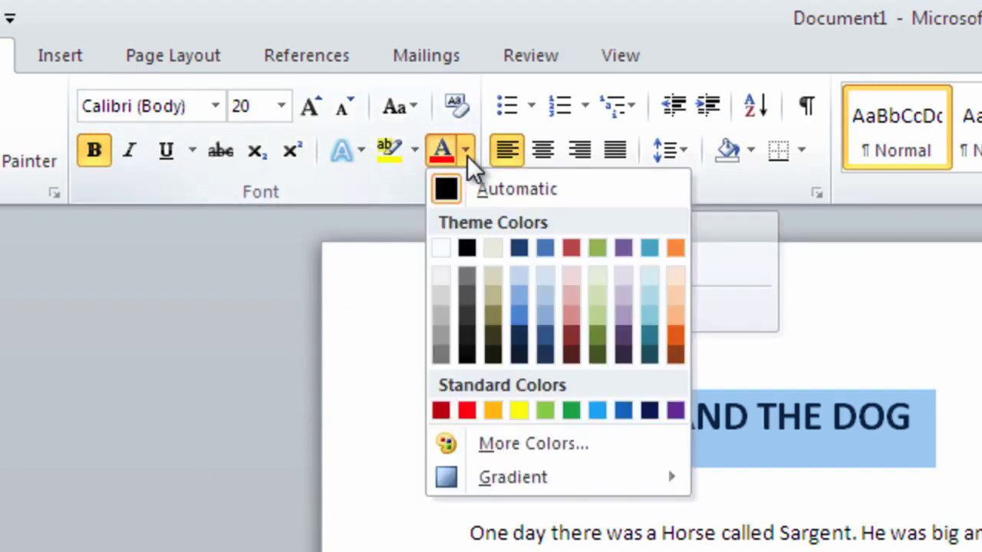
left_click(520, 318)
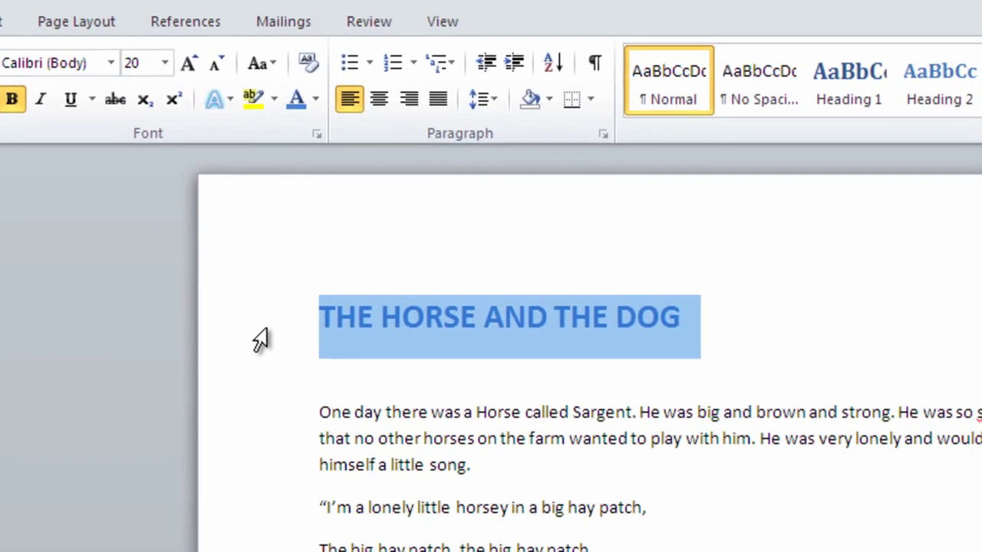
left_click(456, 437)
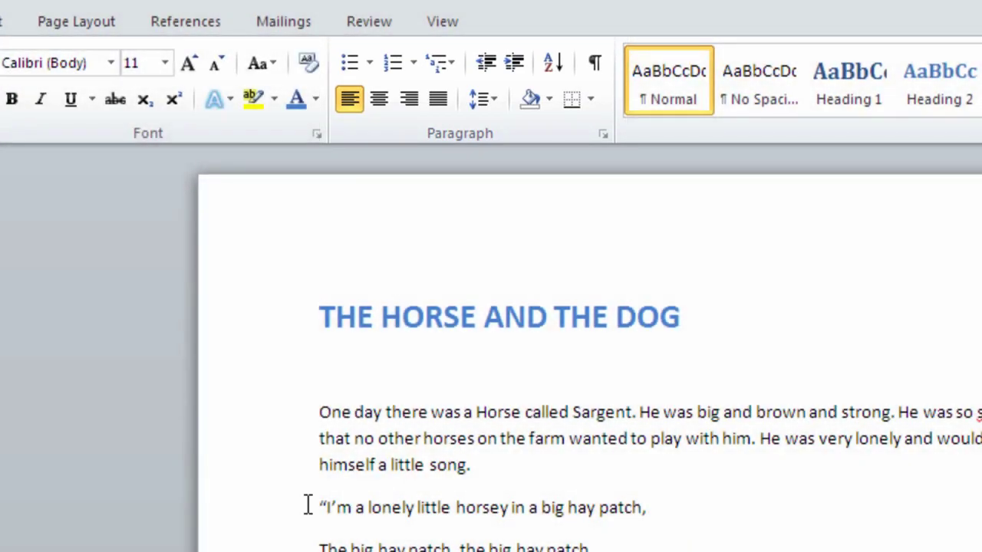
Step: Set the spacing after the first story paragraph, "One day there was a Horse called Sargent", to 24 pt
left_click_drag(307, 506, 600, 551)
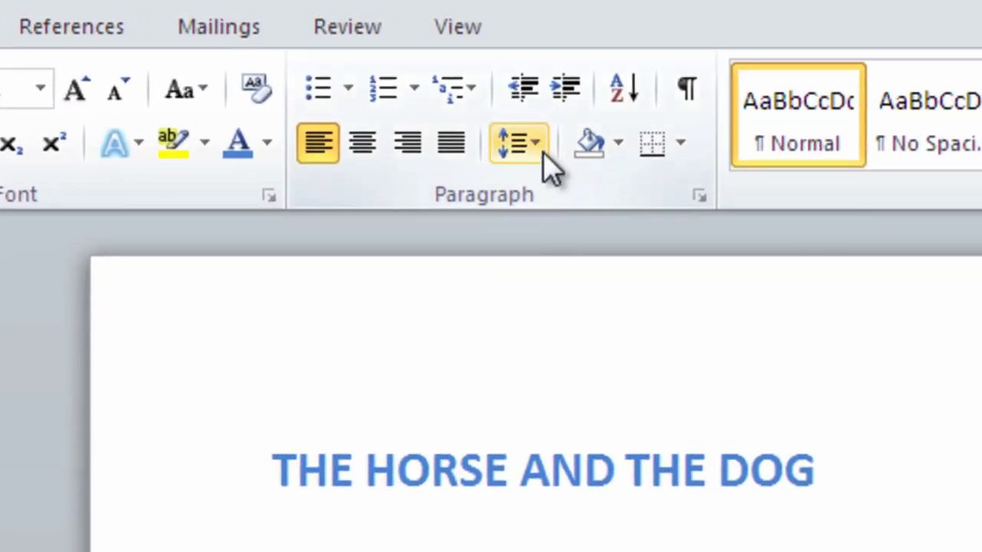
left_click(546, 161)
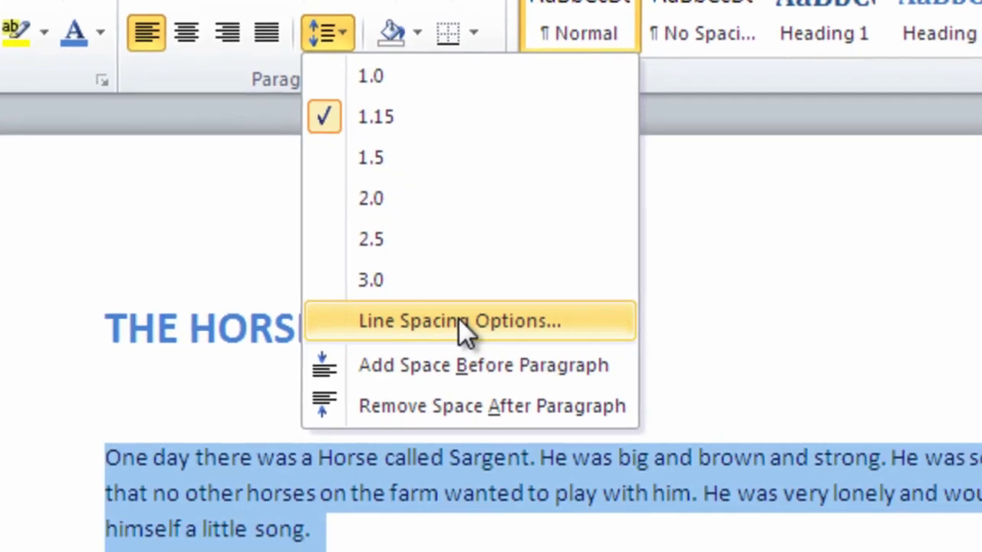
left_click(477, 336)
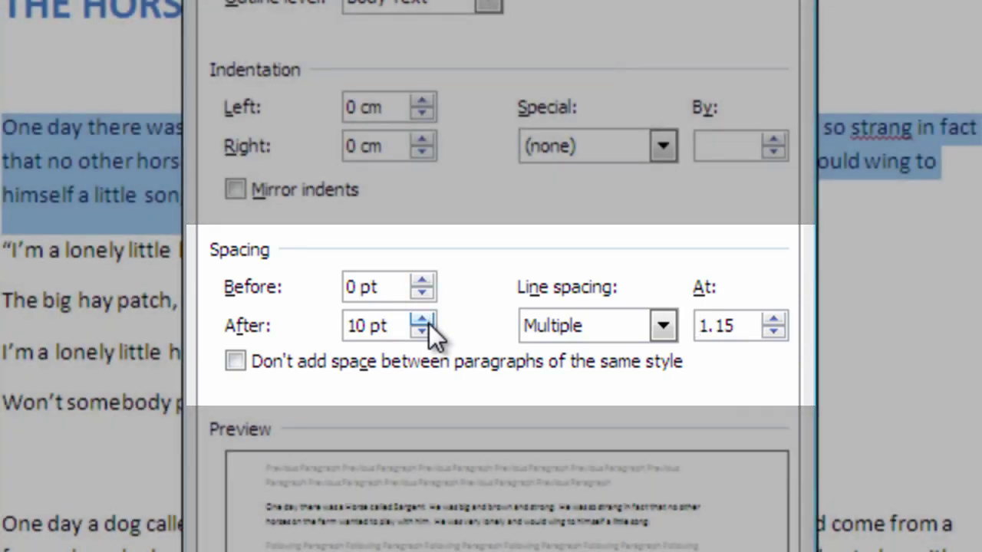
left_click(429, 323)
left_click(429, 323)
left_click(429, 323)
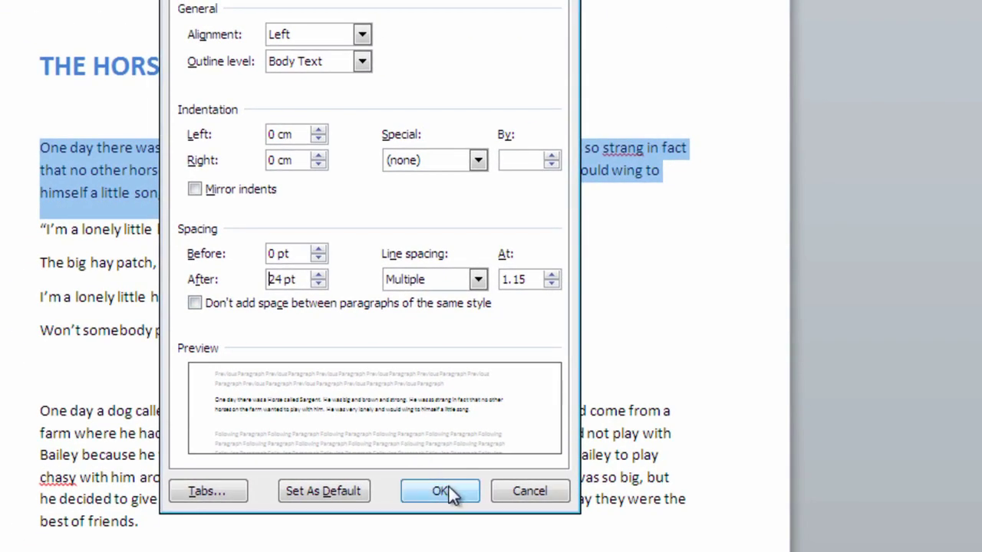
left_click(442, 491)
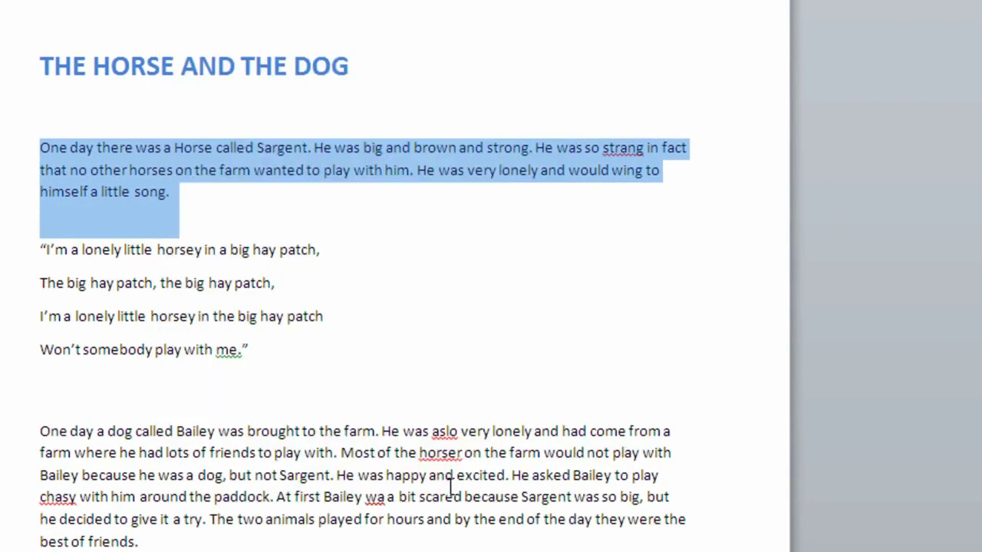
left_click(416, 401)
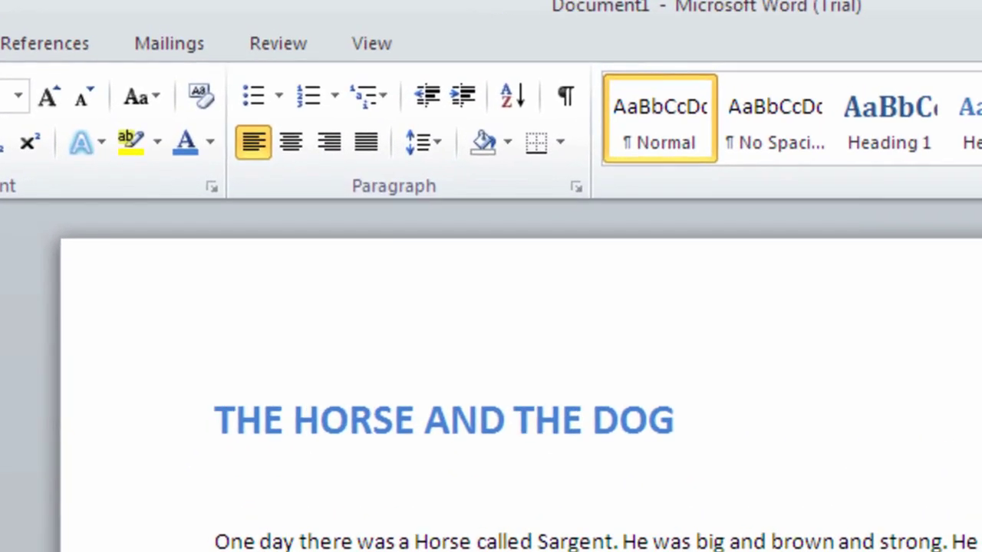
Step: Center the title "THE HORSE AND THE DOG" horizontally on the page
left_click(434, 424)
left_click(307, 135)
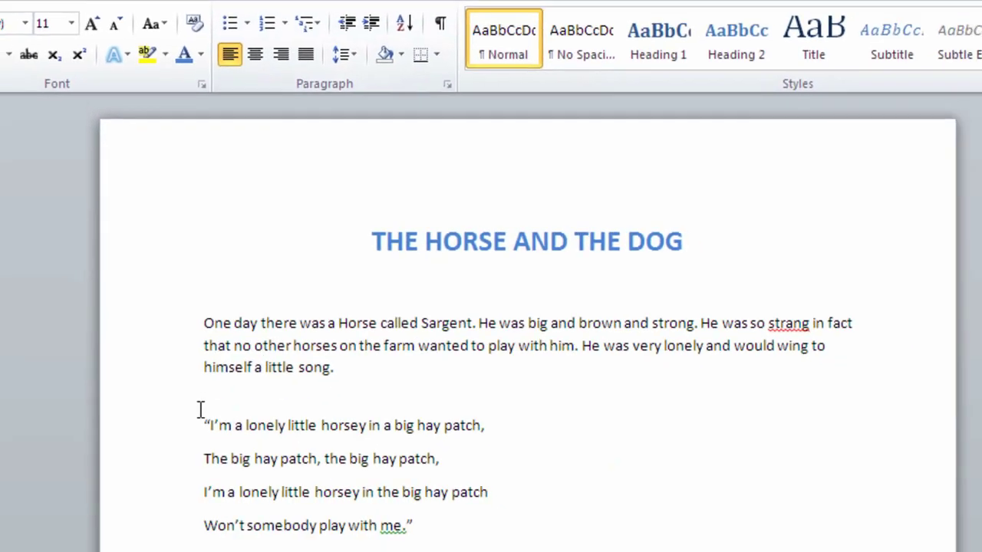
Step: Increase the indent of all four song lines, from "I'm a lonely little horsey" to "Won't somebody play with me", by one level
left_click(201, 394)
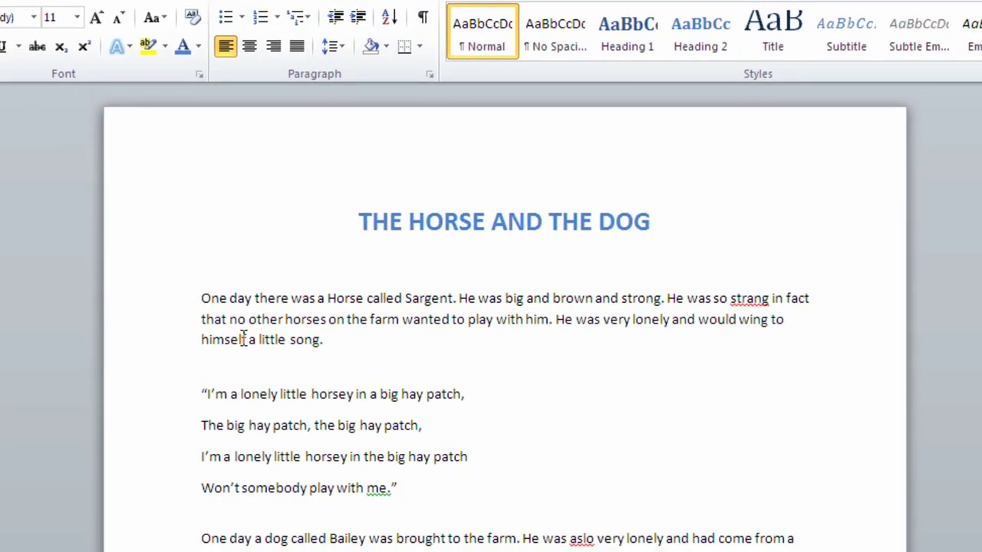
left_click(358, 18)
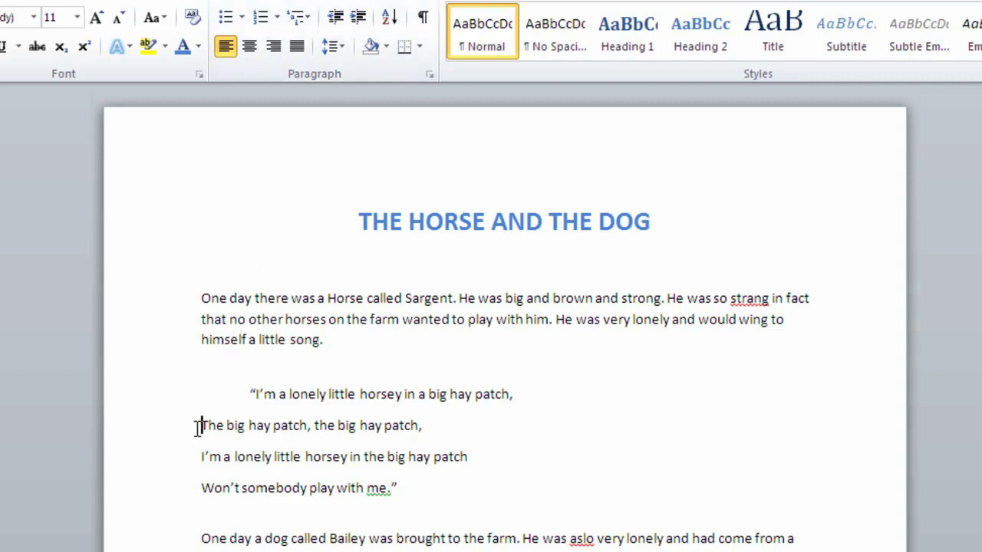
left_click(199, 426)
left_click(359, 18)
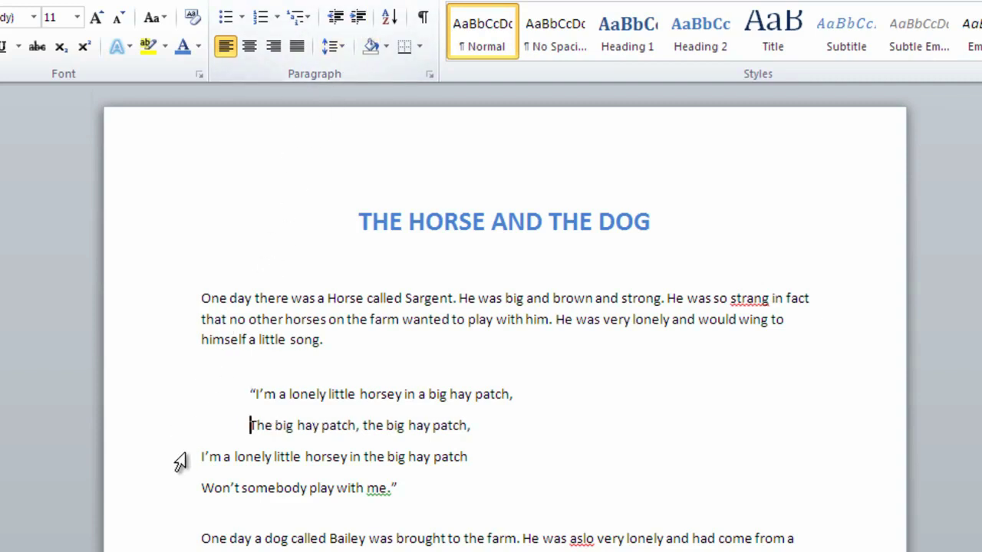
left_click_drag(200, 458, 241, 485)
left_click(362, 21)
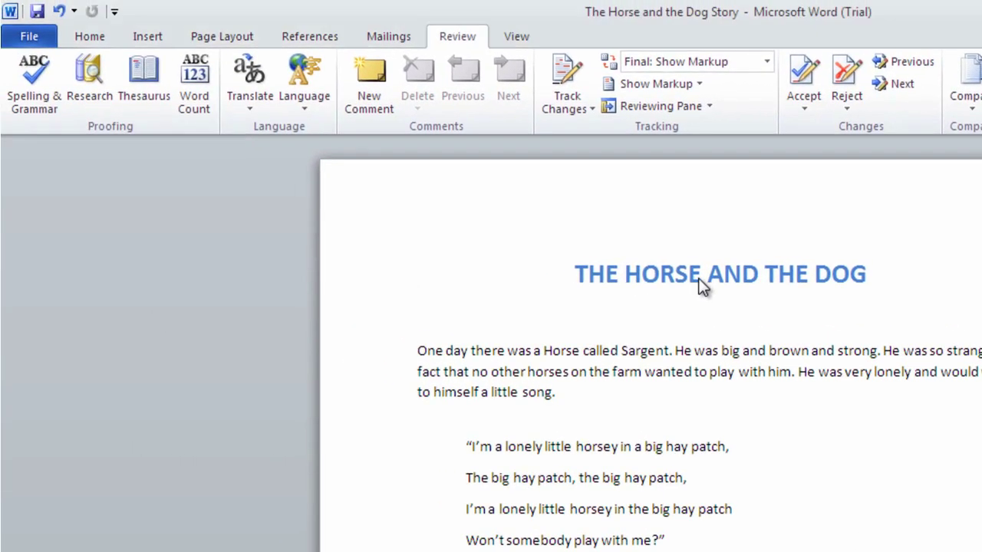
Step: Insert a "D" after "HORSE" in the title, and undo that typing
left_click(702, 278)
type("D")
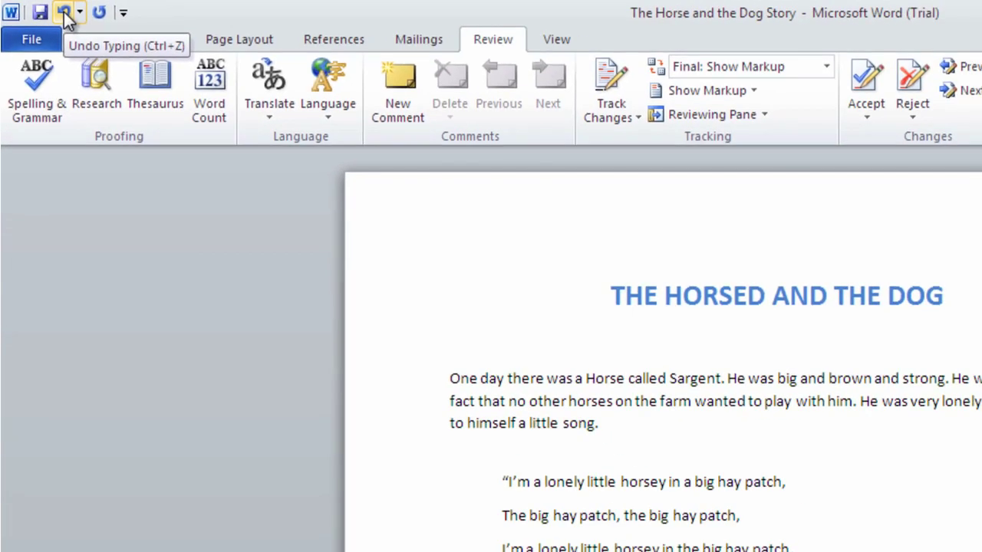
left_click(65, 14)
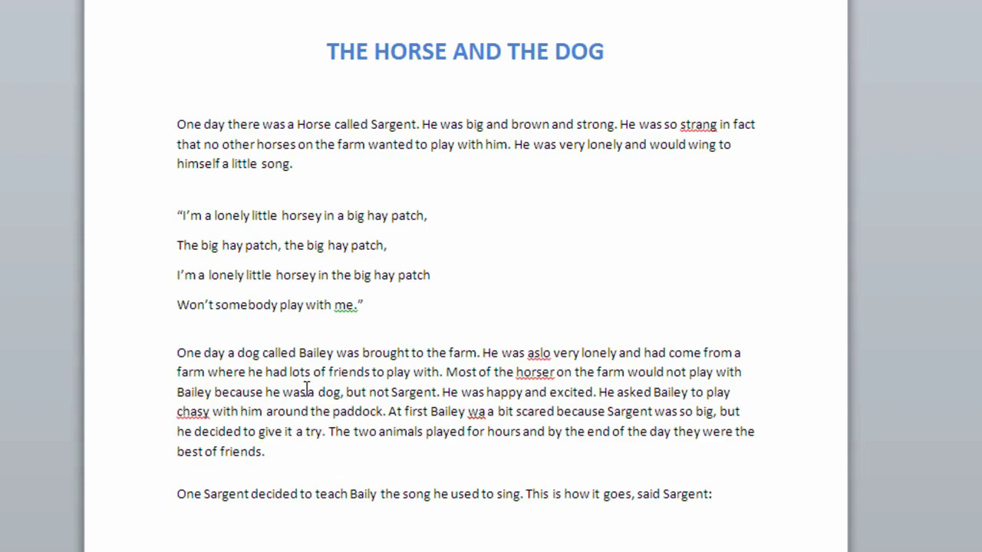
Step: Copy the four song lines and paste them below the paragraph ending "This is how it goes, said Sargent:"
left_click_drag(173, 217, 390, 324)
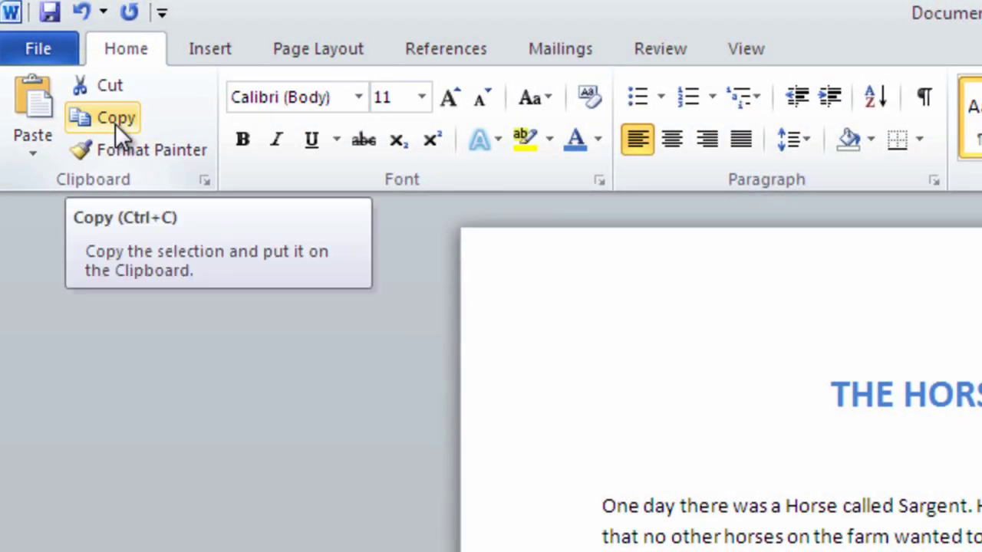
left_click(115, 124)
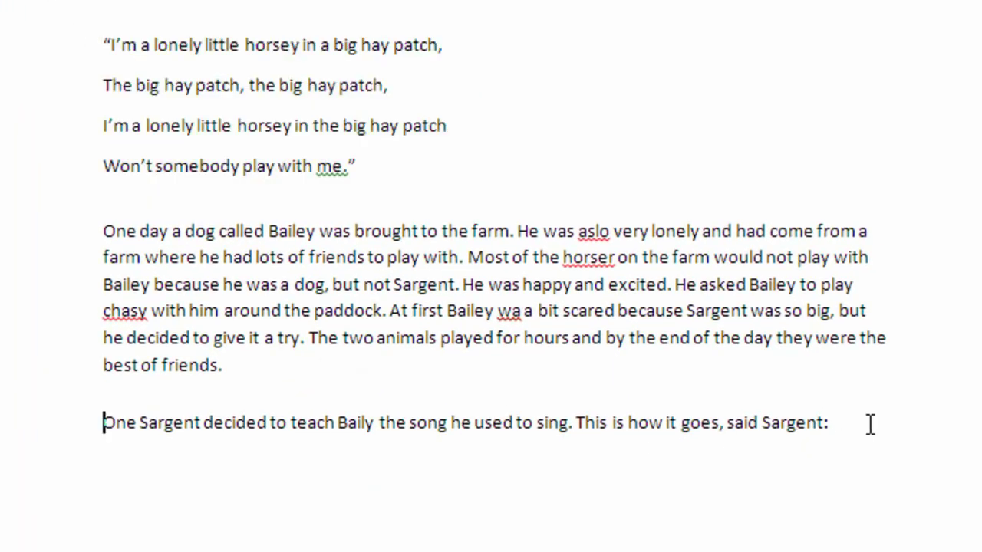
left_click(884, 424)
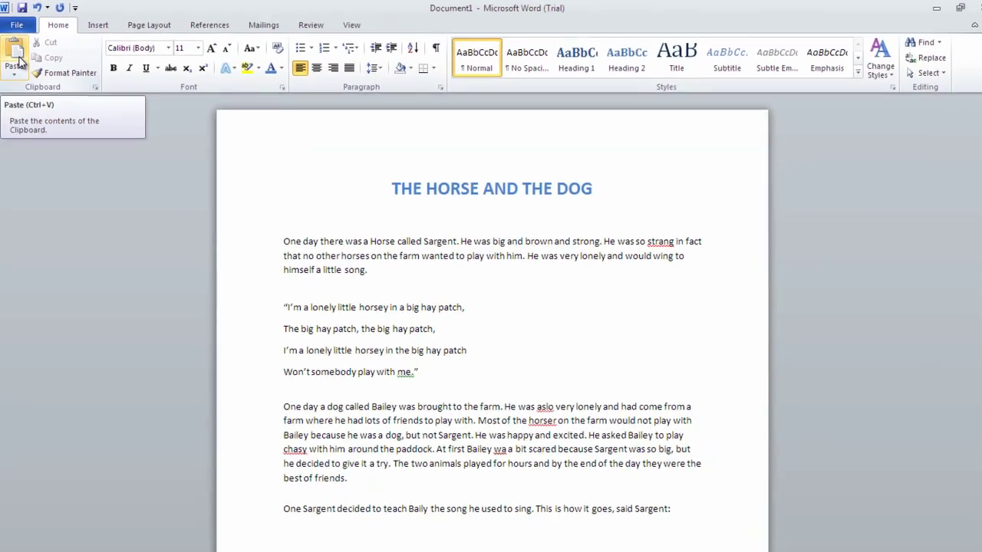
left_click(17, 55)
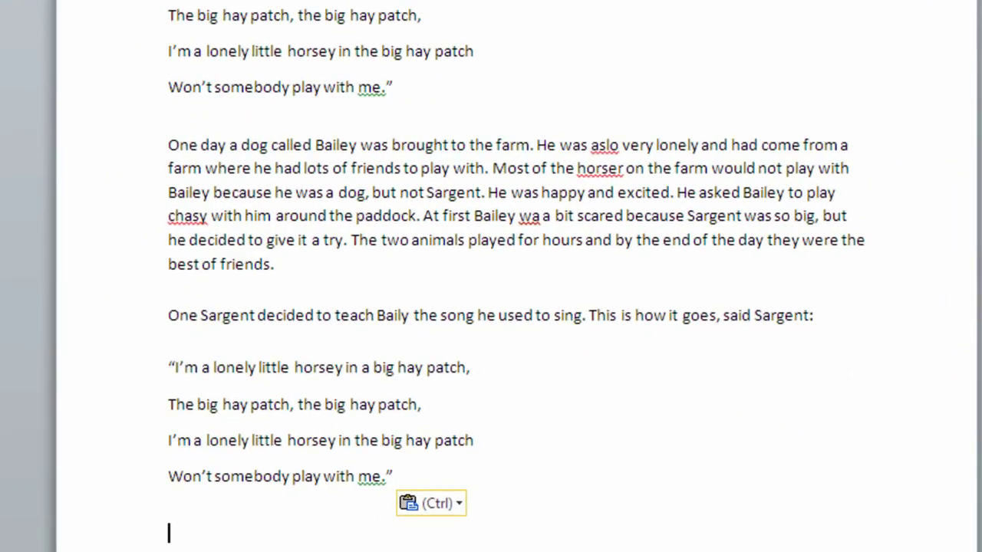
Step: Paste the song lines a second time below the first pasted copy, and delete that extra copy
key("ctrl+v")
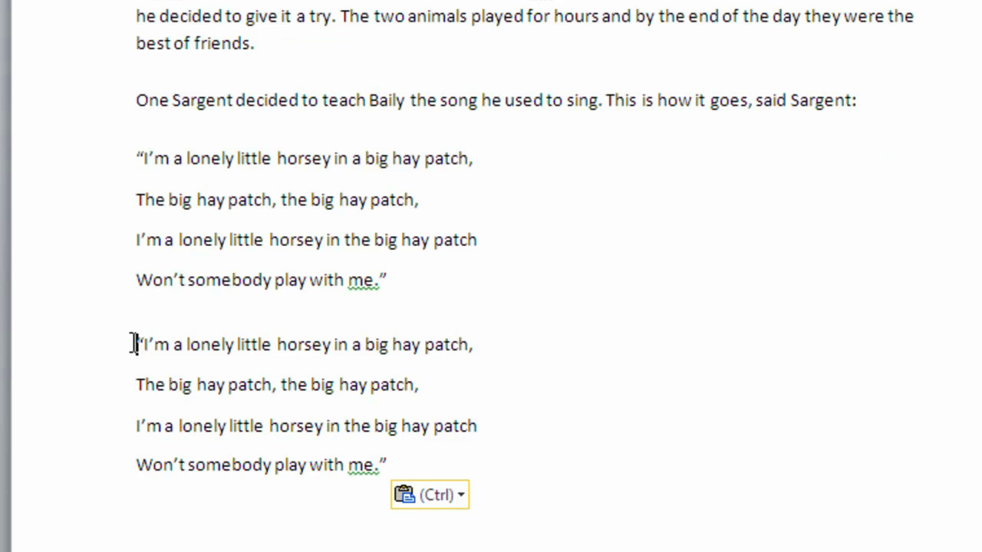
left_click_drag(135, 345, 381, 481)
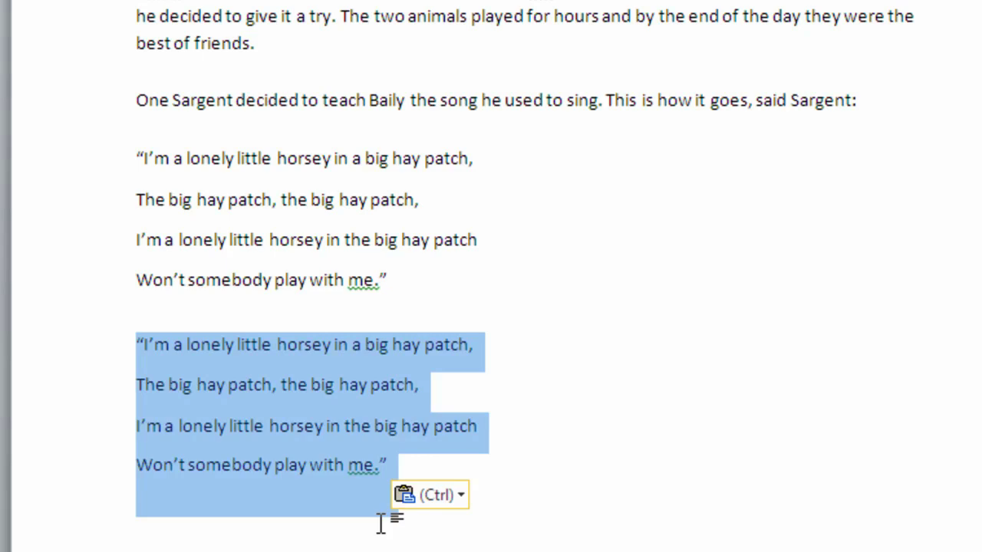
key("Delete")
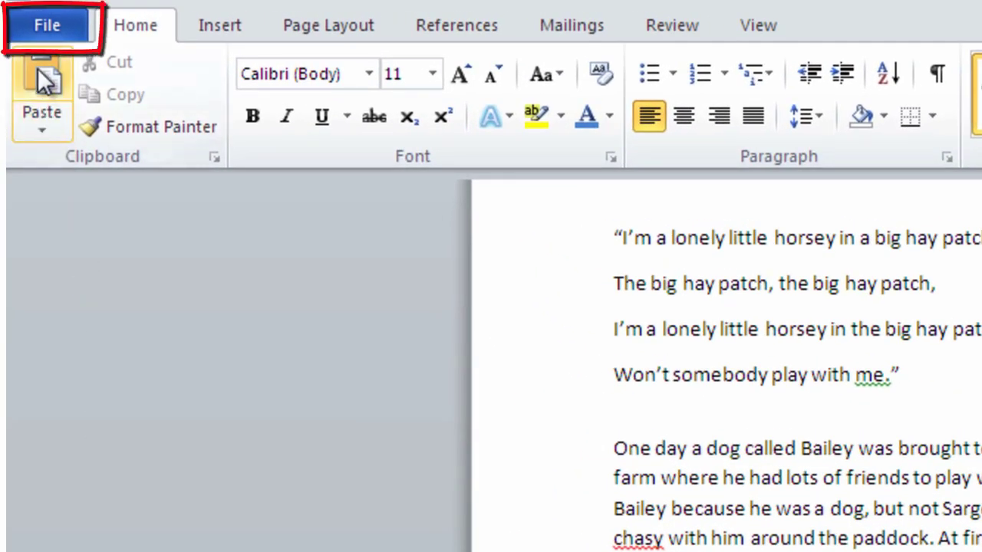
Step: Save the document to the Desktop as a Word Document named "The Horse and the Dog Story"
left_click(41, 37)
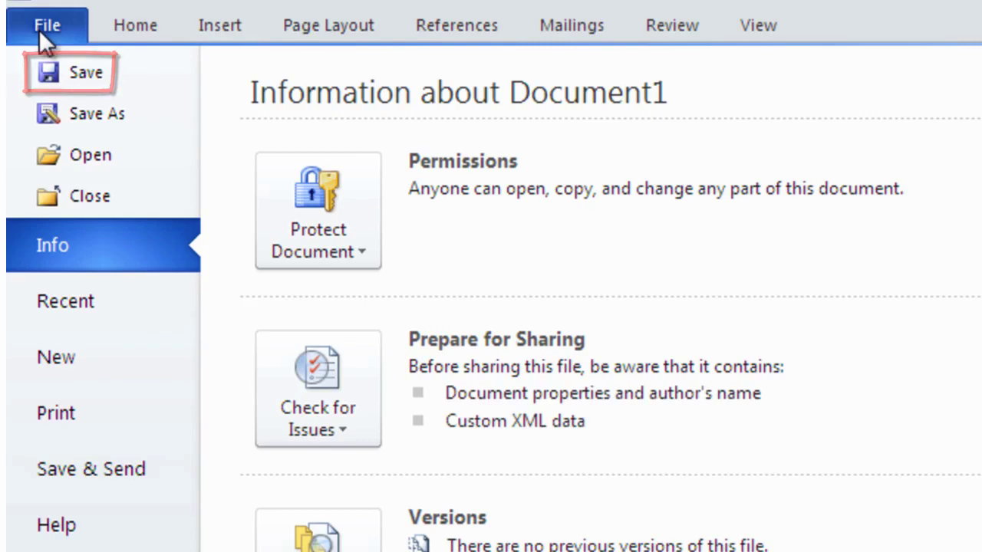
left_click(81, 74)
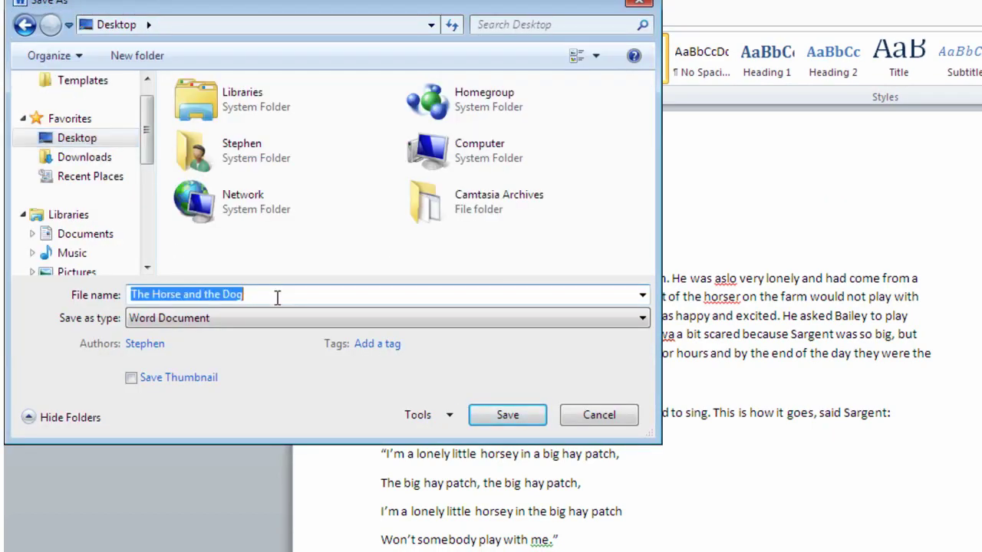
left_click(277, 298)
type("Story")
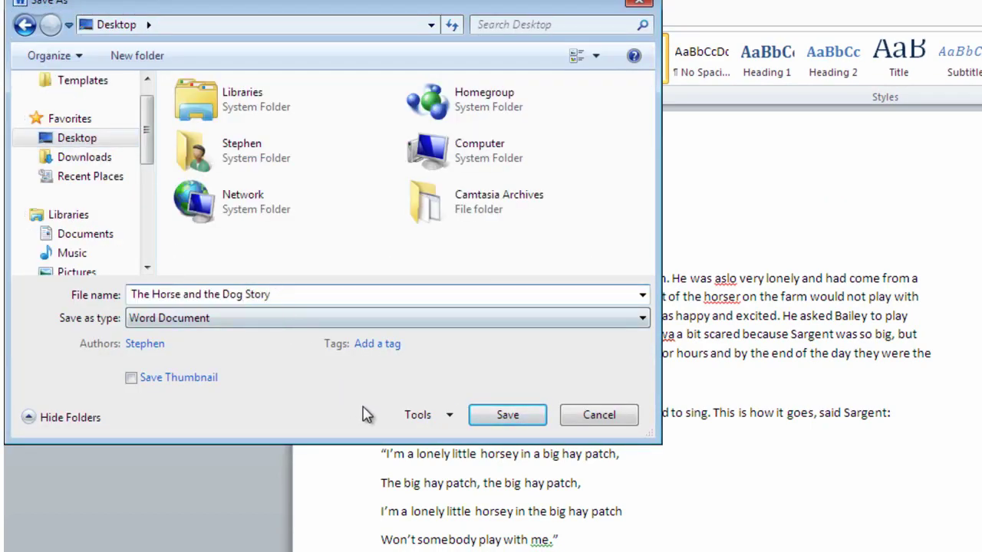
left_click(507, 418)
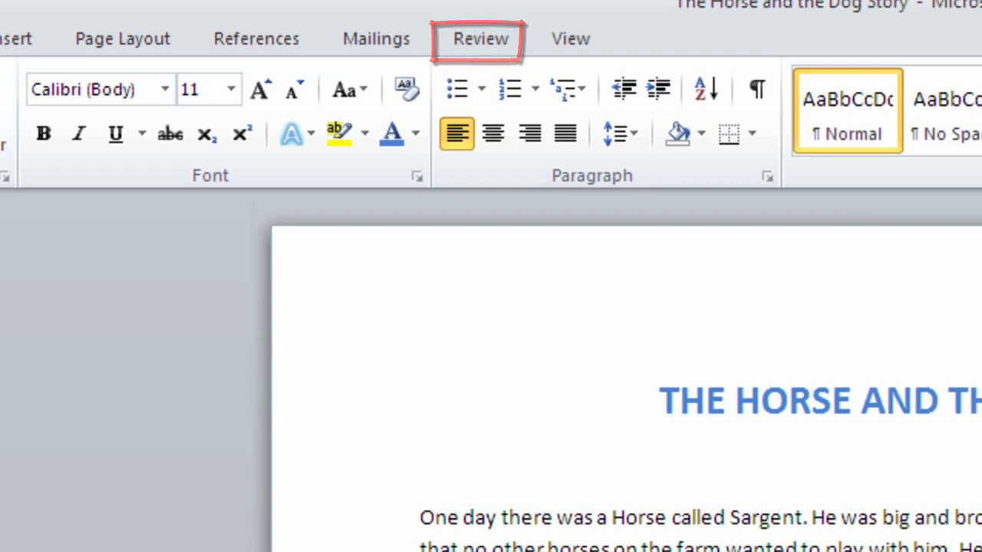
Step: Run the spelling and grammar check, correcting "me." to "me?", "aslo" to "also", "horser" to "horses" and "strang" to "strange"
left_click(493, 45)
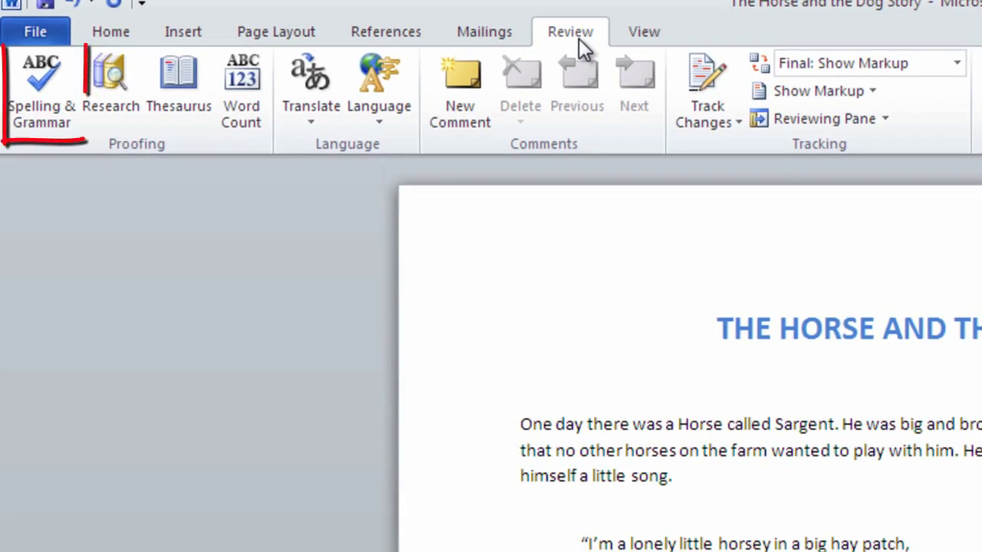
left_click(61, 85)
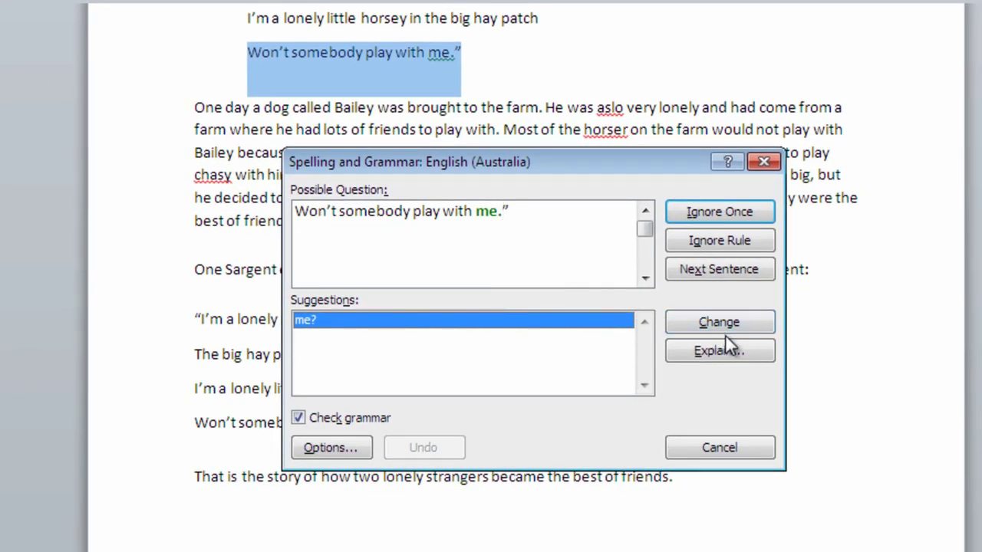
left_click(725, 327)
left_click(725, 323)
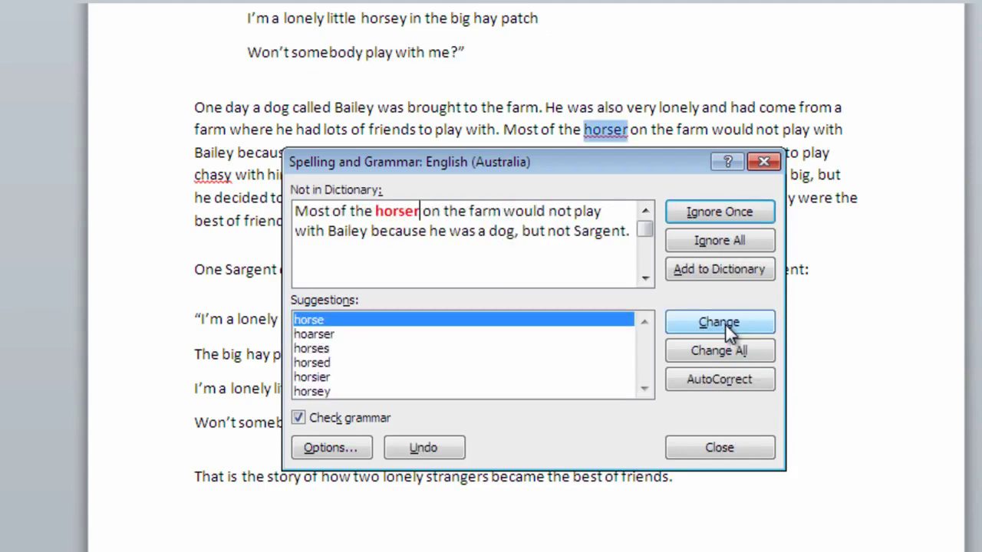
left_click(328, 348)
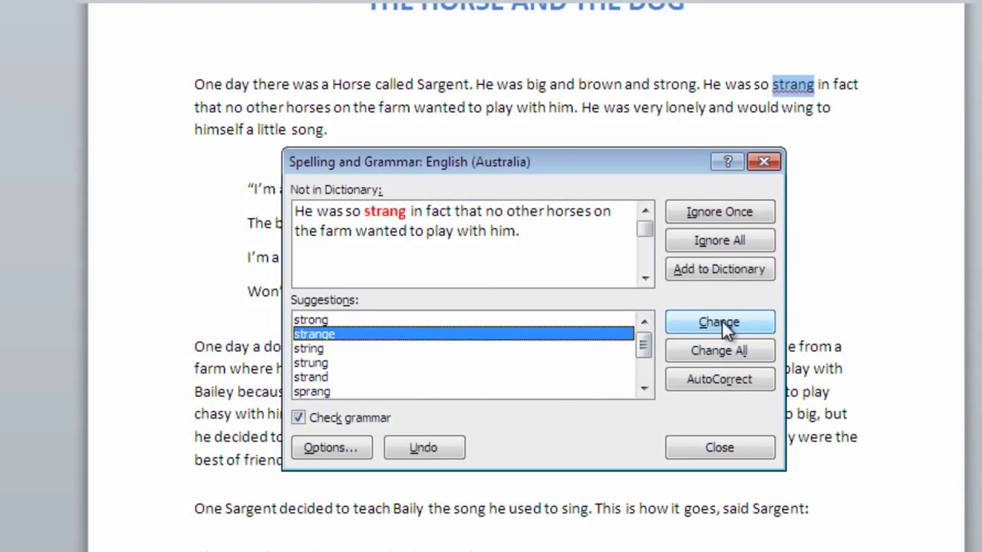
left_click(721, 321)
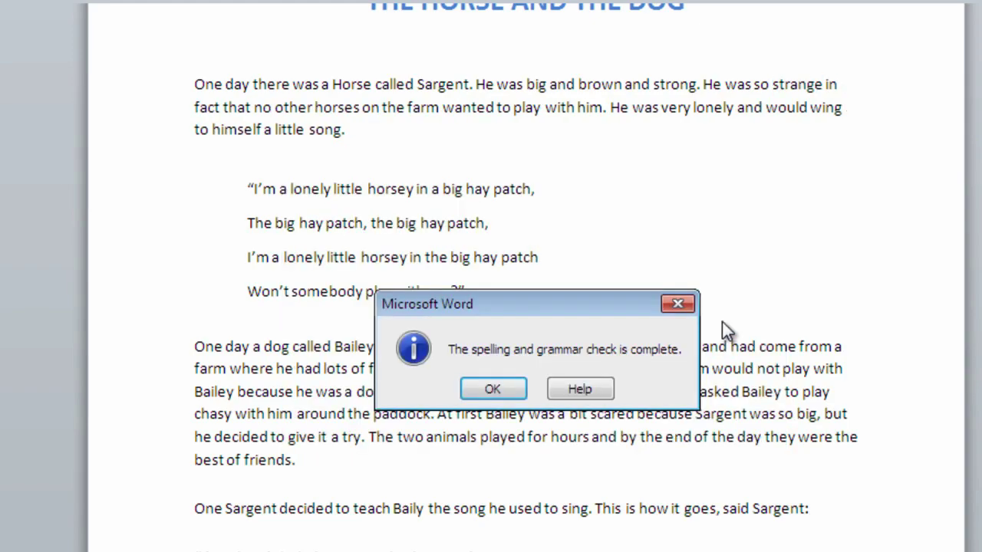
left_click(508, 386)
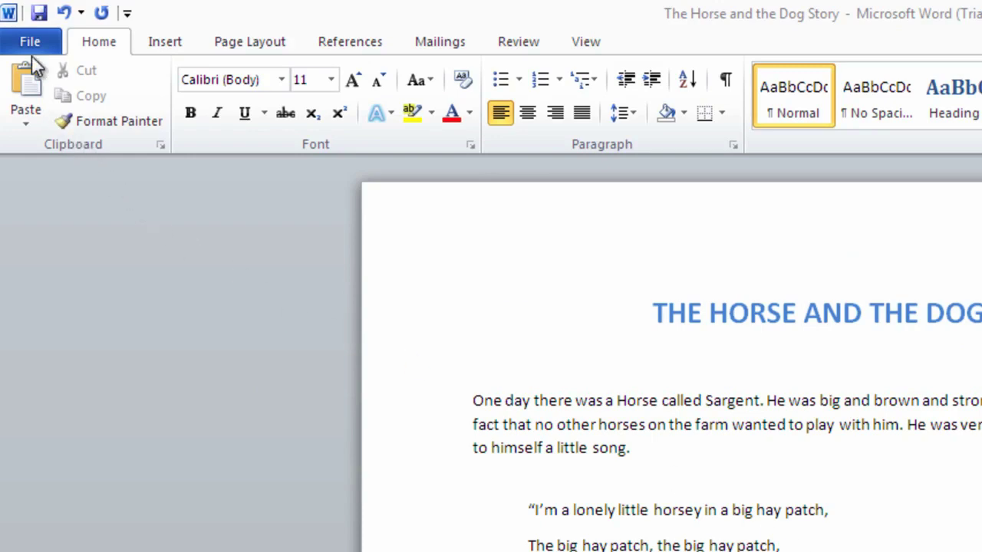
Step: Print one copy of the document using the Send To OneNote 2010 printer
left_click(31, 42)
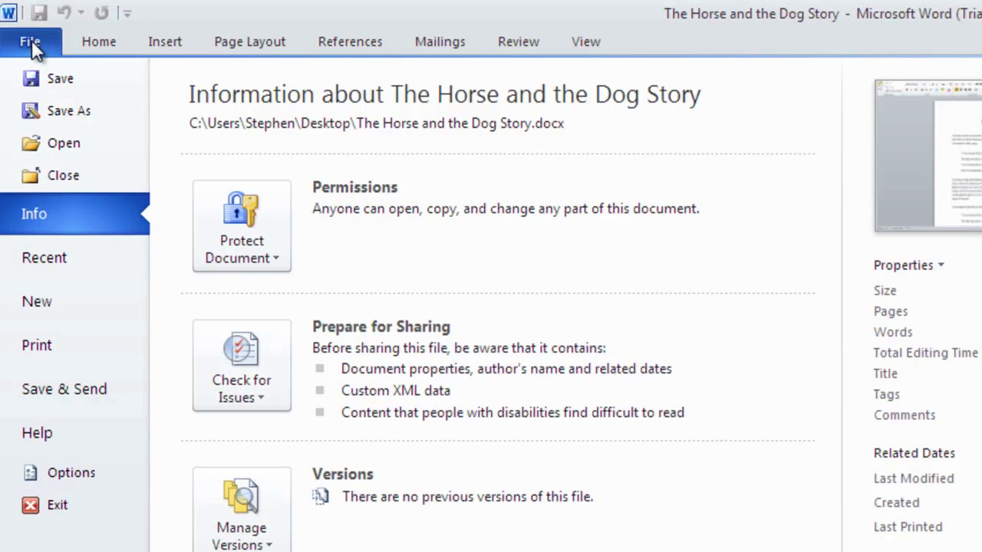
left_click(82, 346)
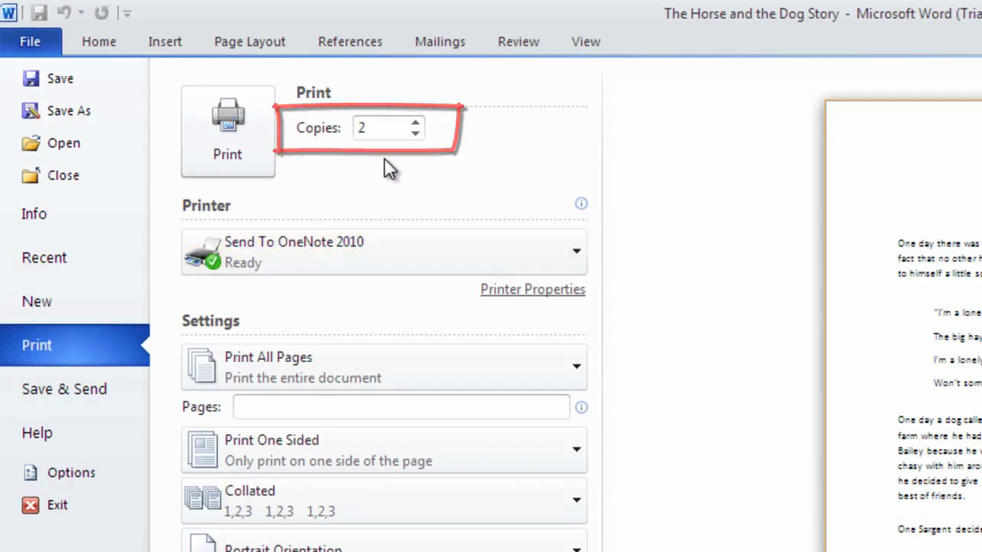
left_click(419, 136)
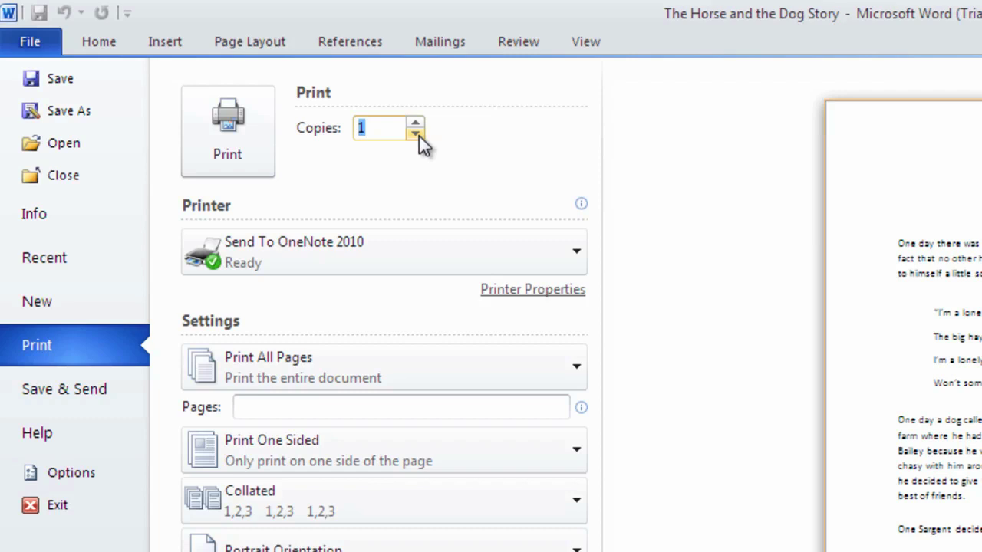
left_click(570, 259)
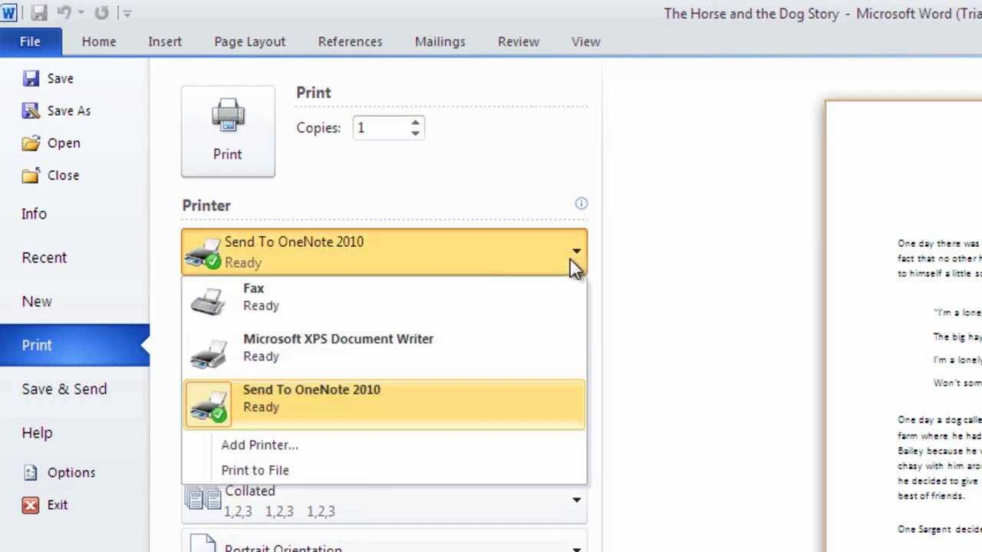
left_click(548, 395)
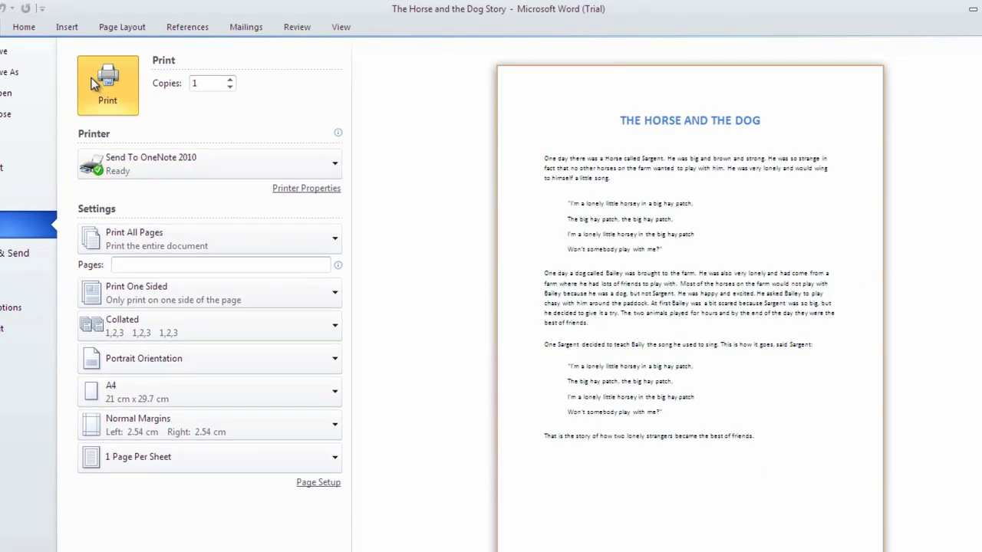
left_click(91, 77)
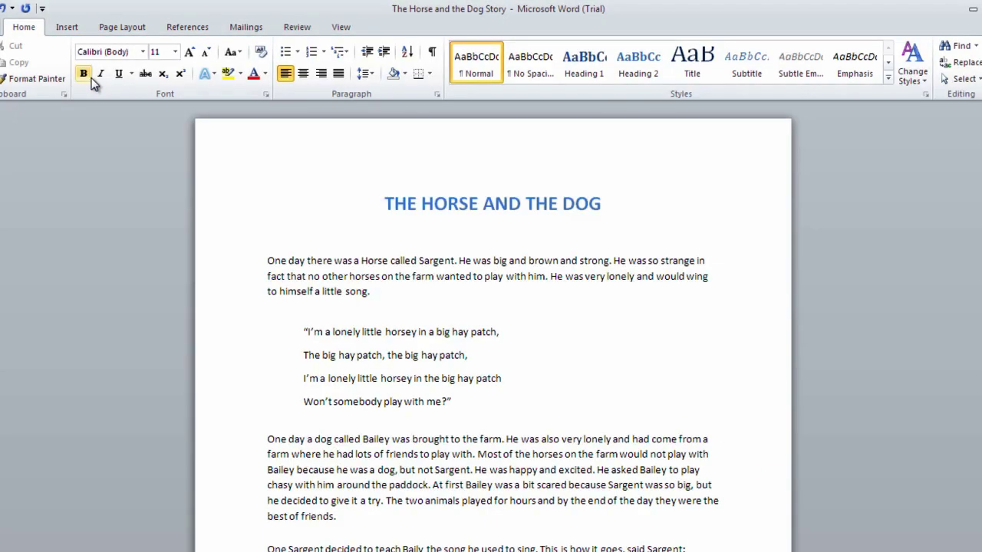